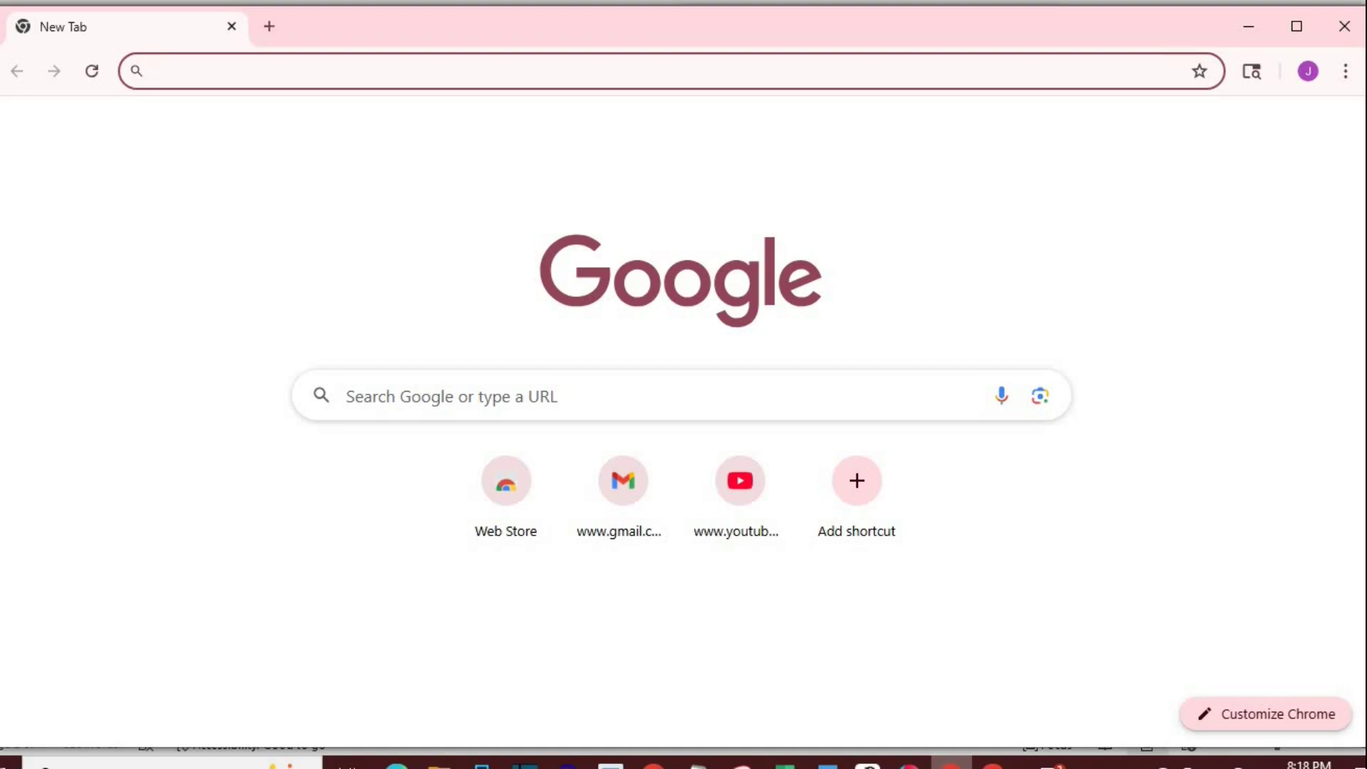
# Open Chrome's history and its Delete browsing data dialog with time range All time
pyautogui.click(1344, 73)
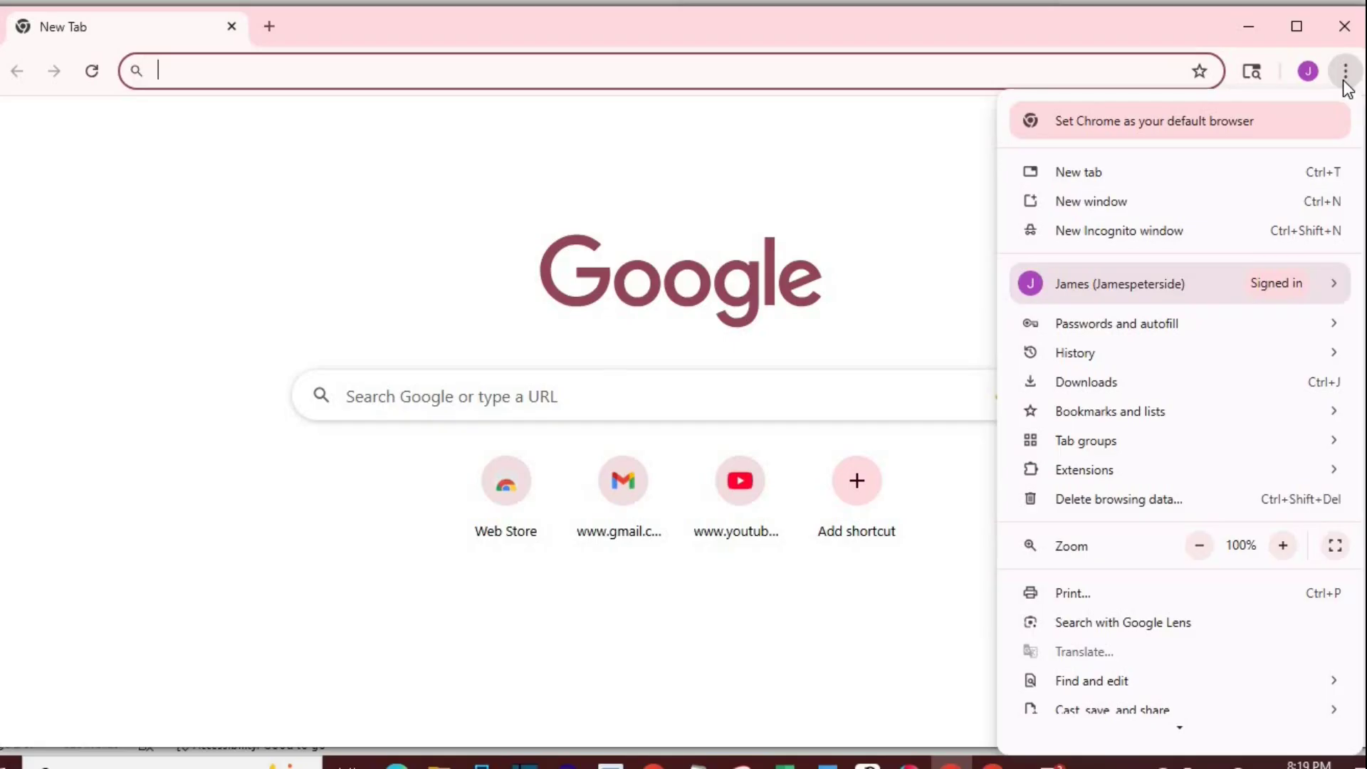
pyautogui.moveTo(1076, 352)
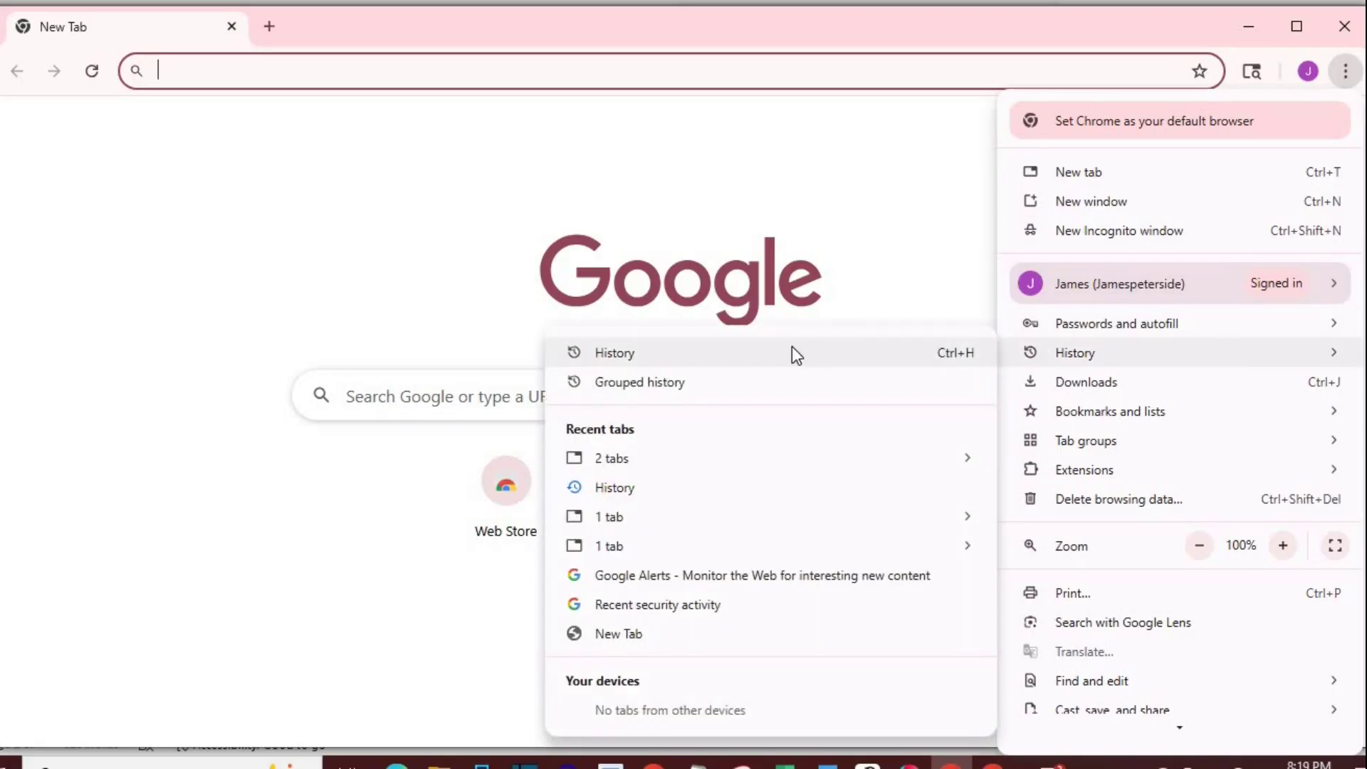
pyautogui.click(792, 352)
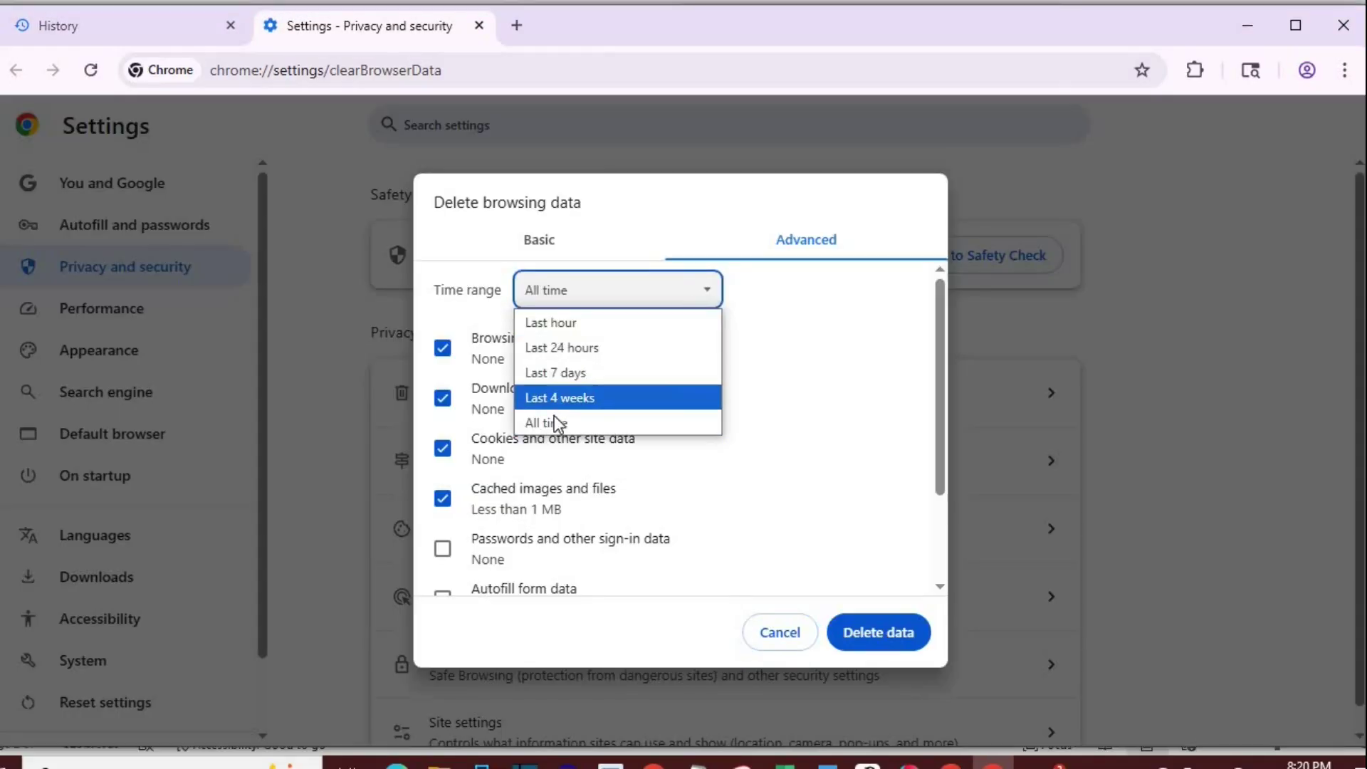
pyautogui.click(555, 423)
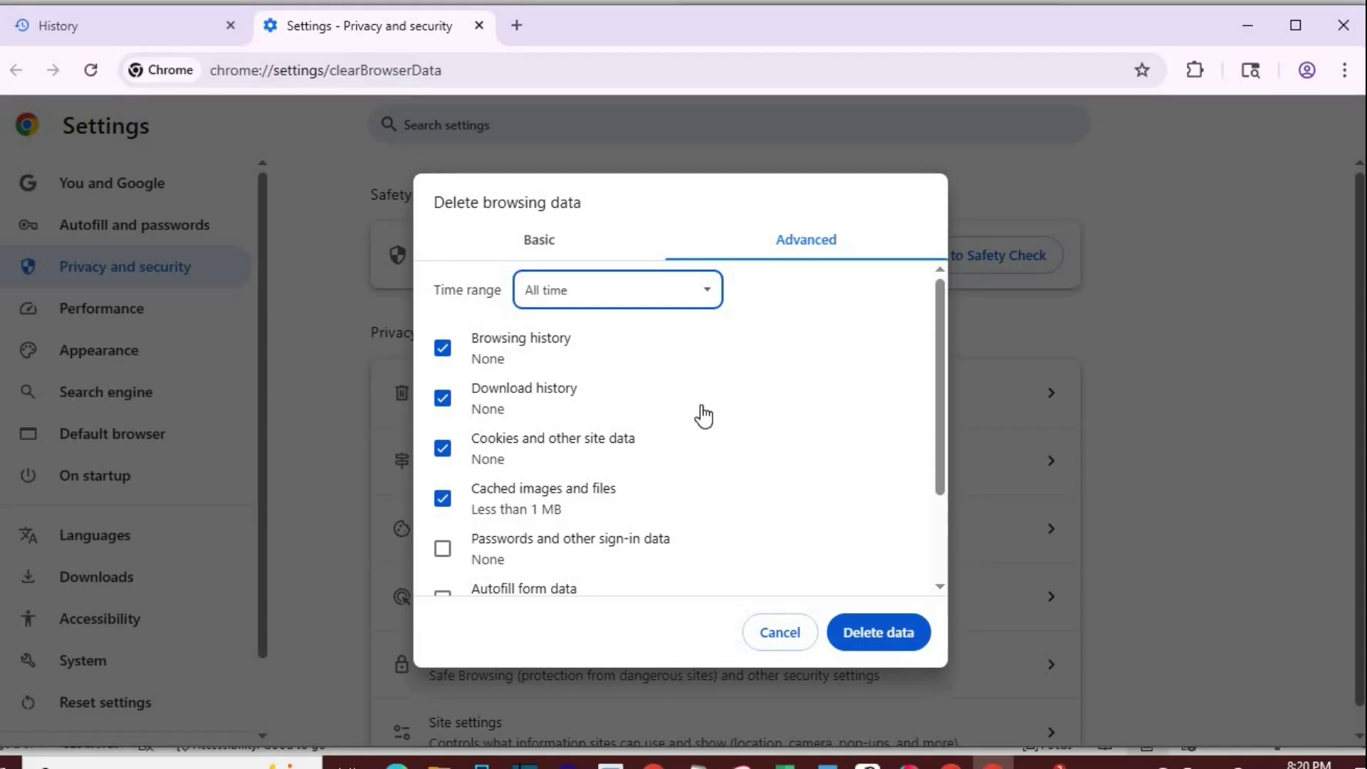
# Tick browsing history, download history, cookies and cached images and files, then delete them
pyautogui.click(442, 349)
pyautogui.click(443, 399)
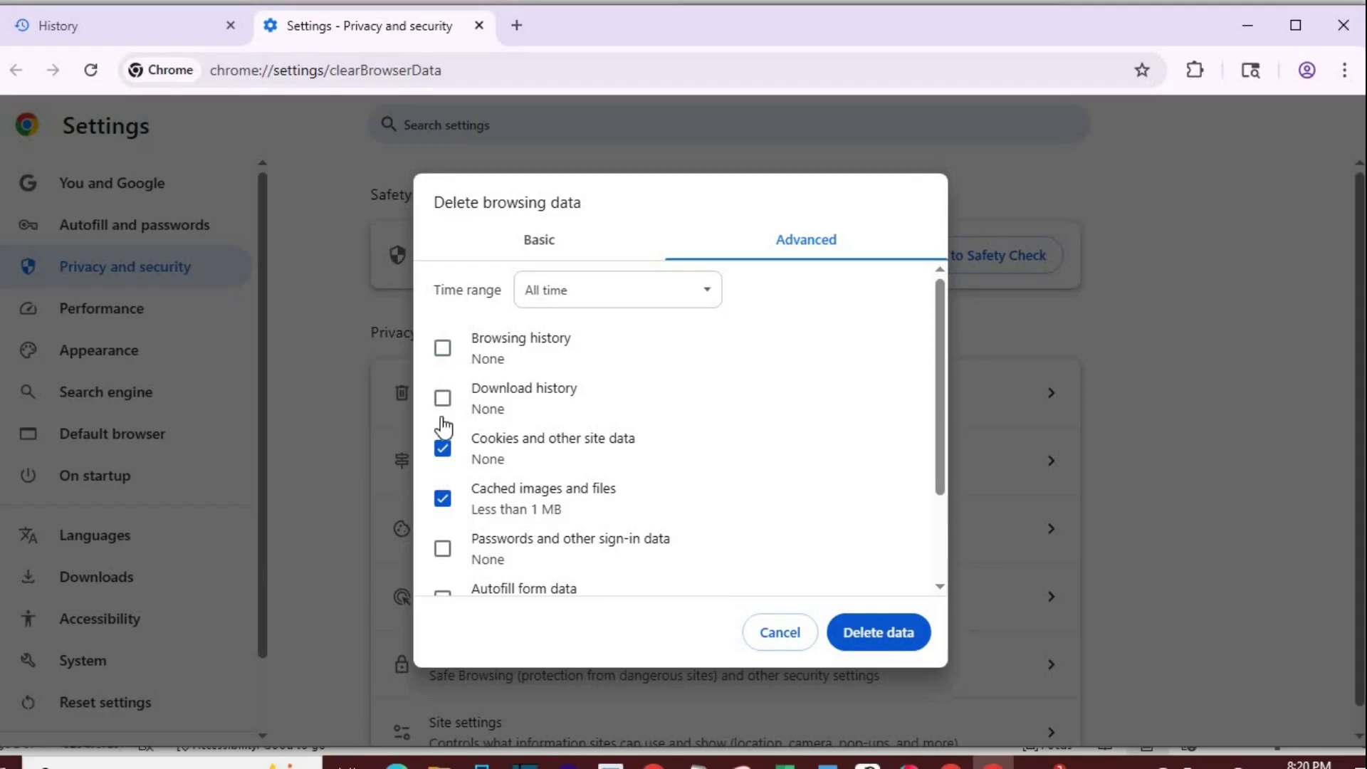
pyautogui.click(443, 448)
pyautogui.click(442, 498)
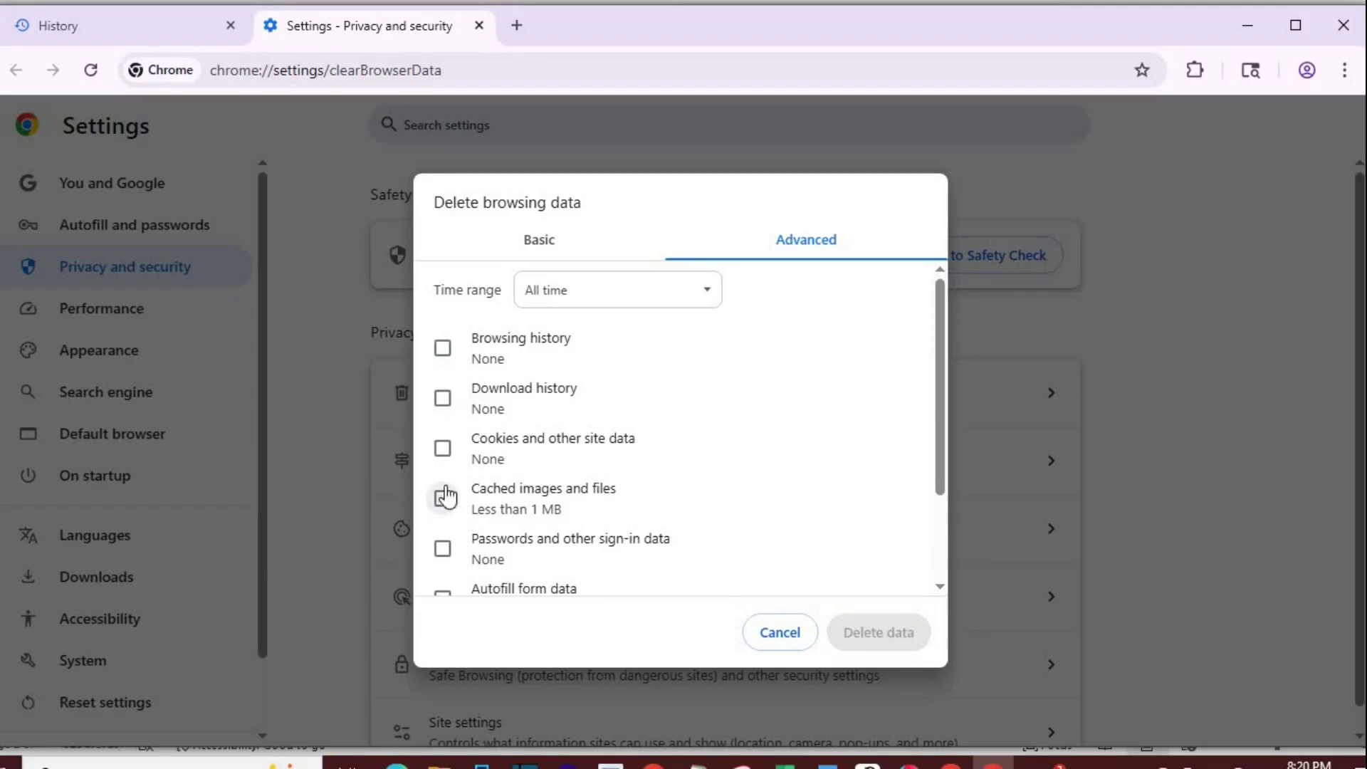
pyautogui.click(442, 447)
pyautogui.click(443, 399)
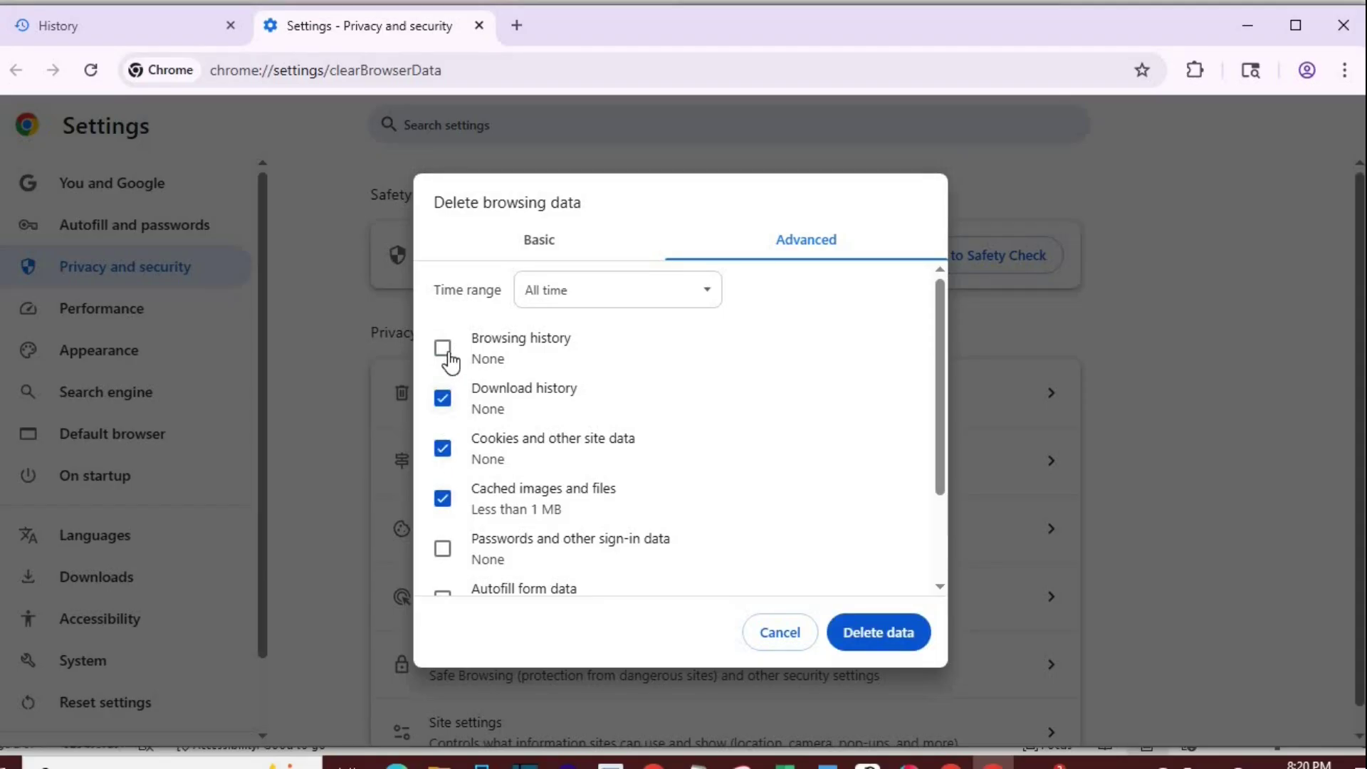
pyautogui.click(444, 350)
pyautogui.click(873, 633)
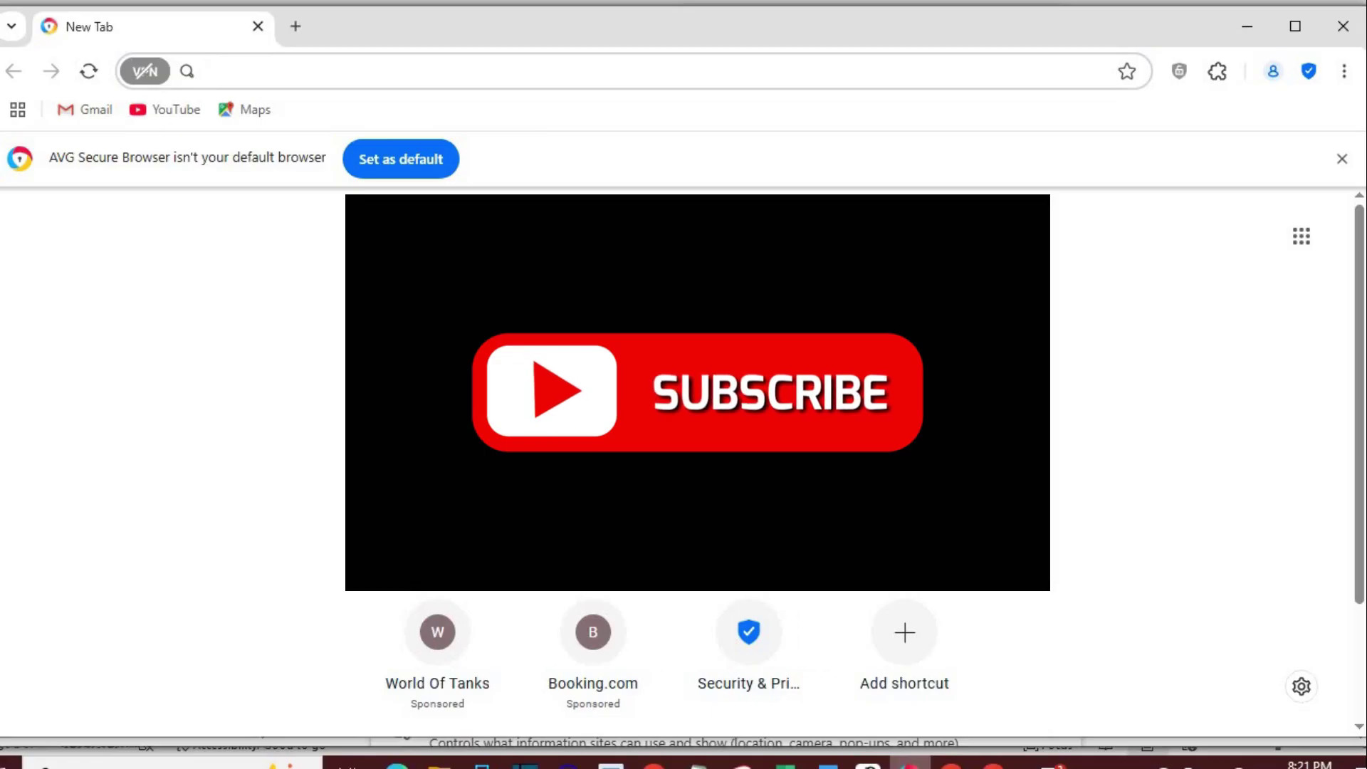
# Open AVG's Privacy Cleaner from History and set the time range to All time
pyautogui.click(1345, 72)
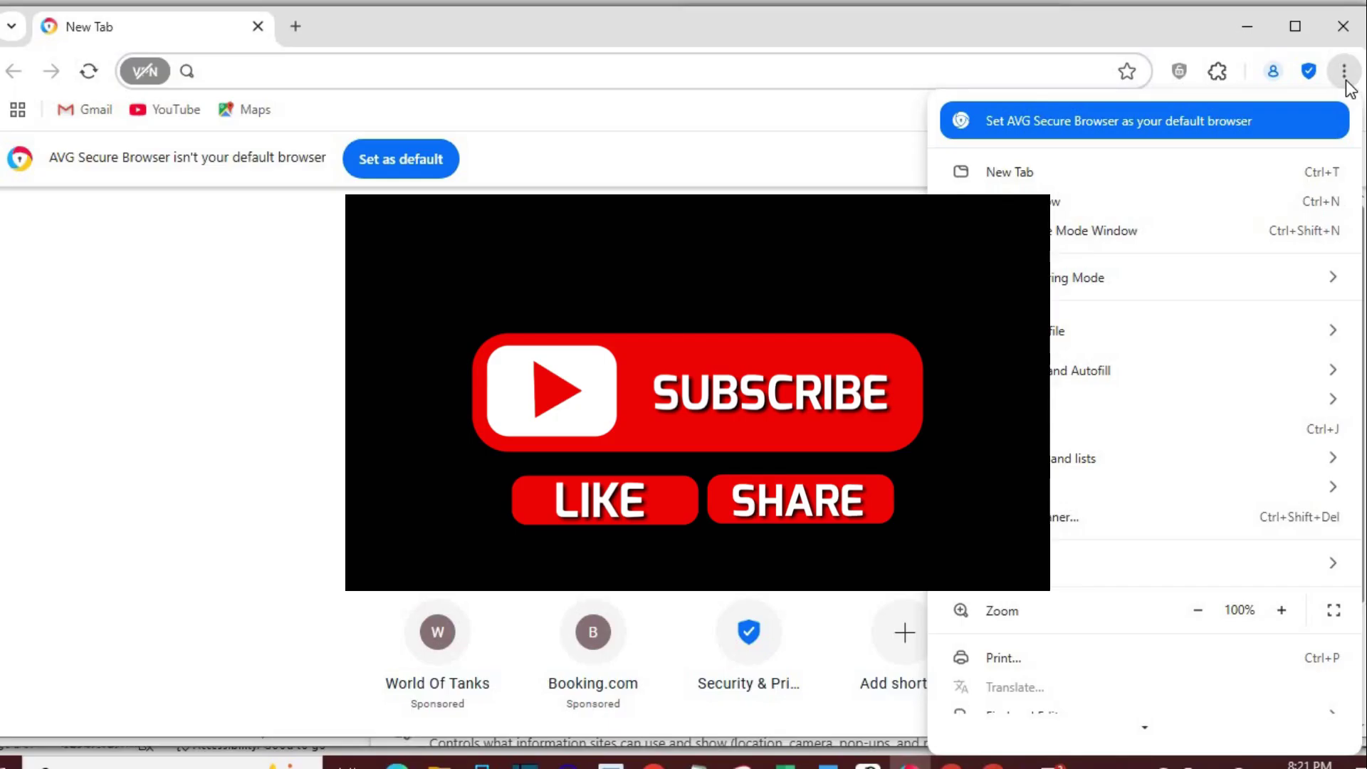
pyautogui.moveTo(1005, 399)
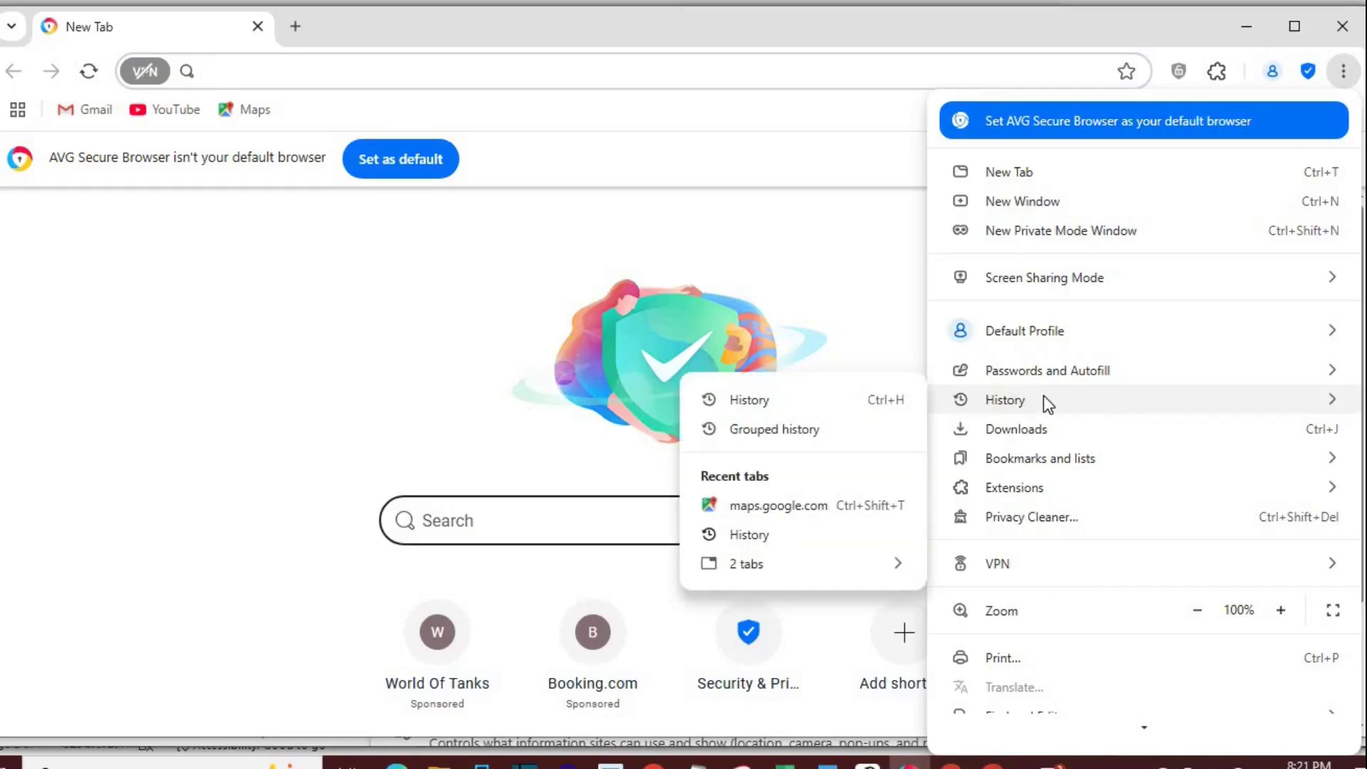
pyautogui.click(837, 403)
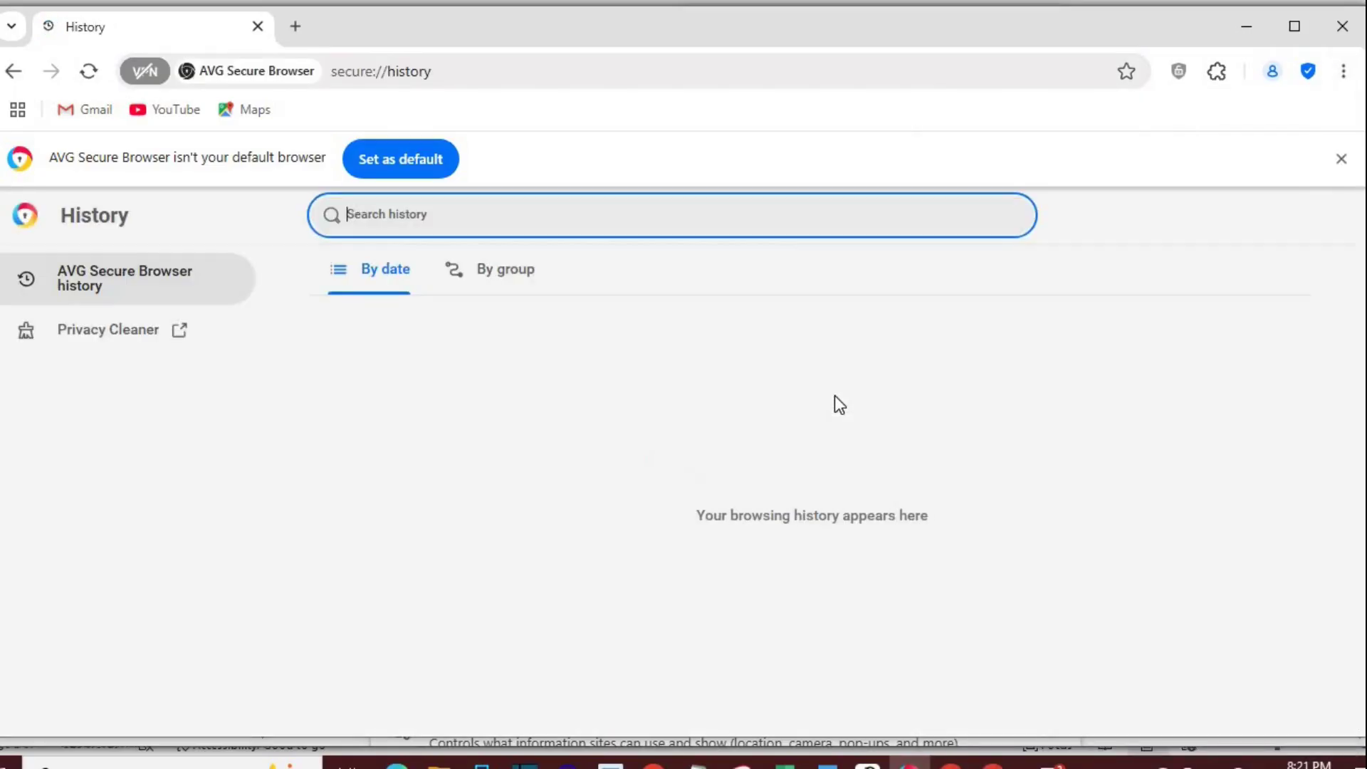
pyautogui.click(132, 335)
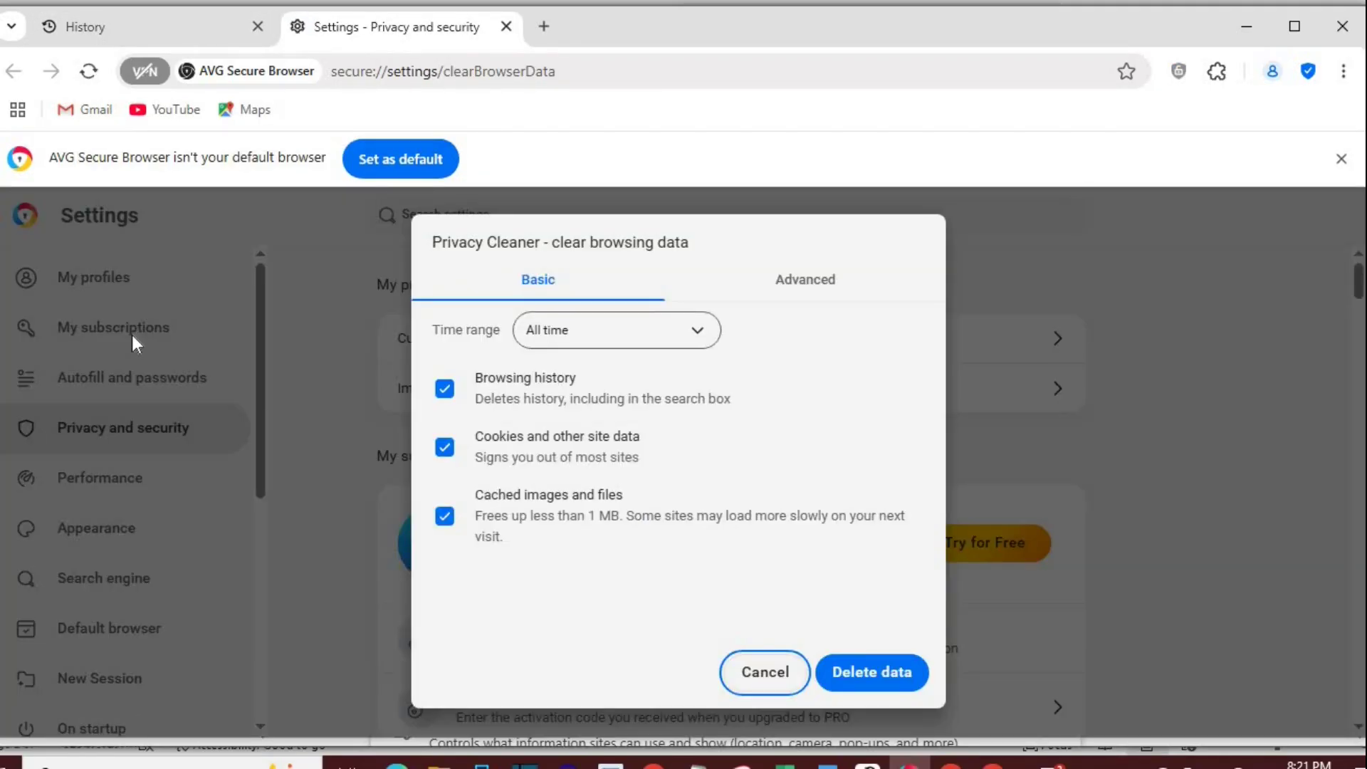
pyautogui.click(697, 330)
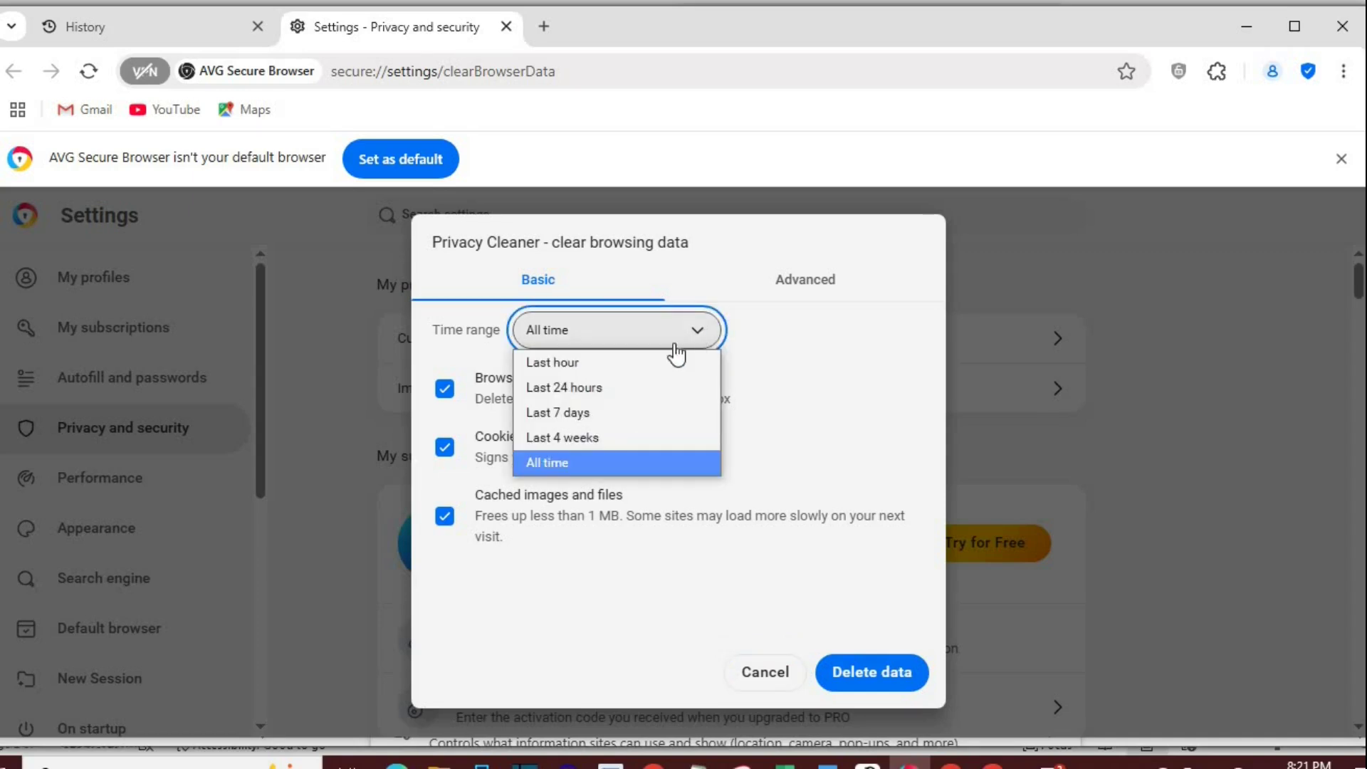
pyautogui.click(591, 468)
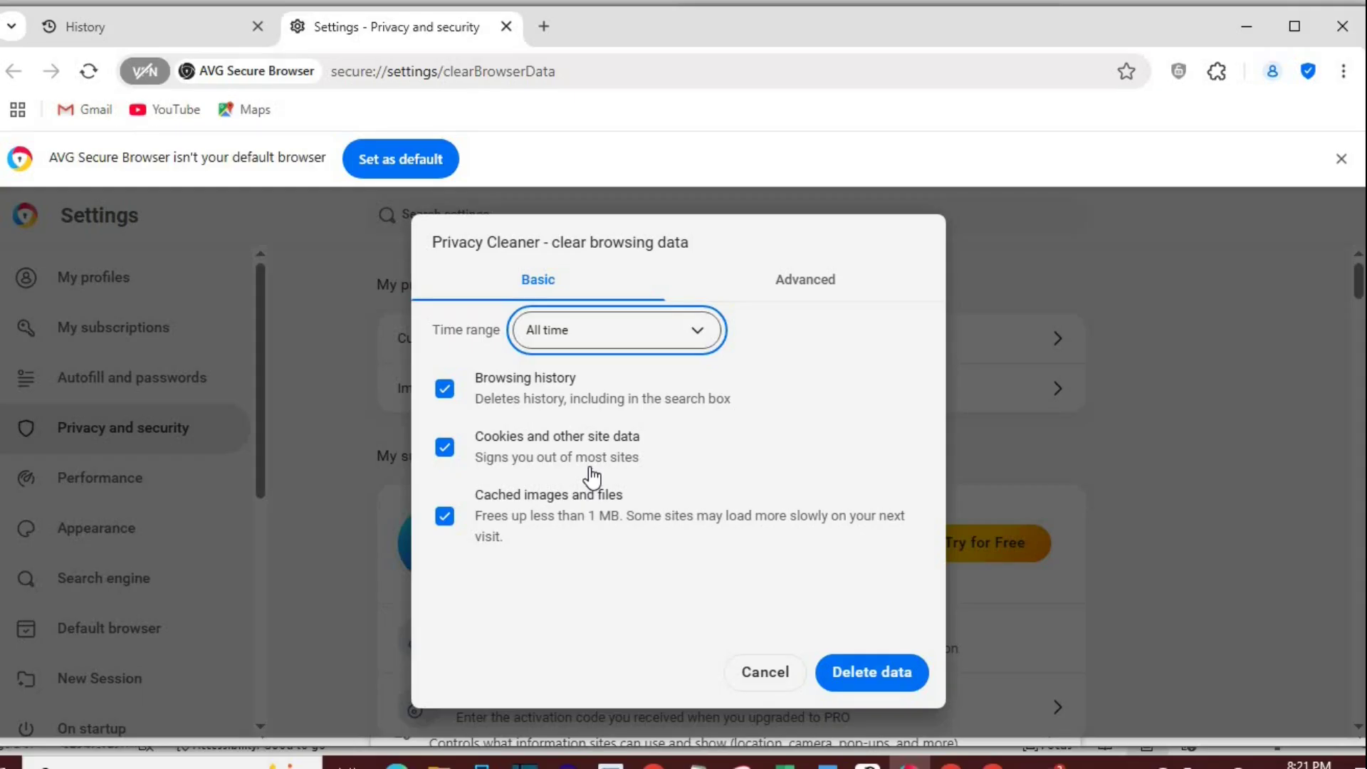
# Keep browsing history, cookies and cached files ticked, then delete the data
pyautogui.click(445, 517)
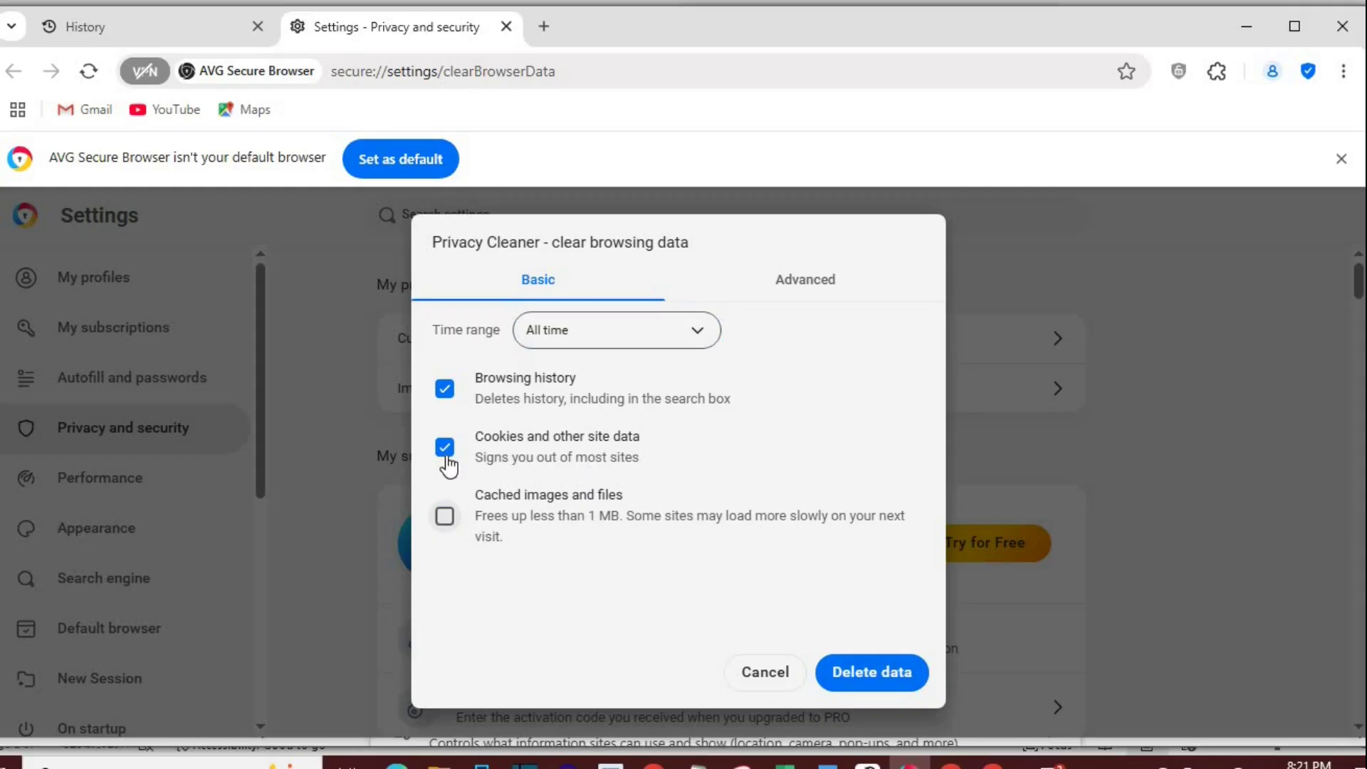
pyautogui.click(445, 447)
pyautogui.click(445, 518)
pyautogui.click(445, 448)
pyautogui.click(872, 674)
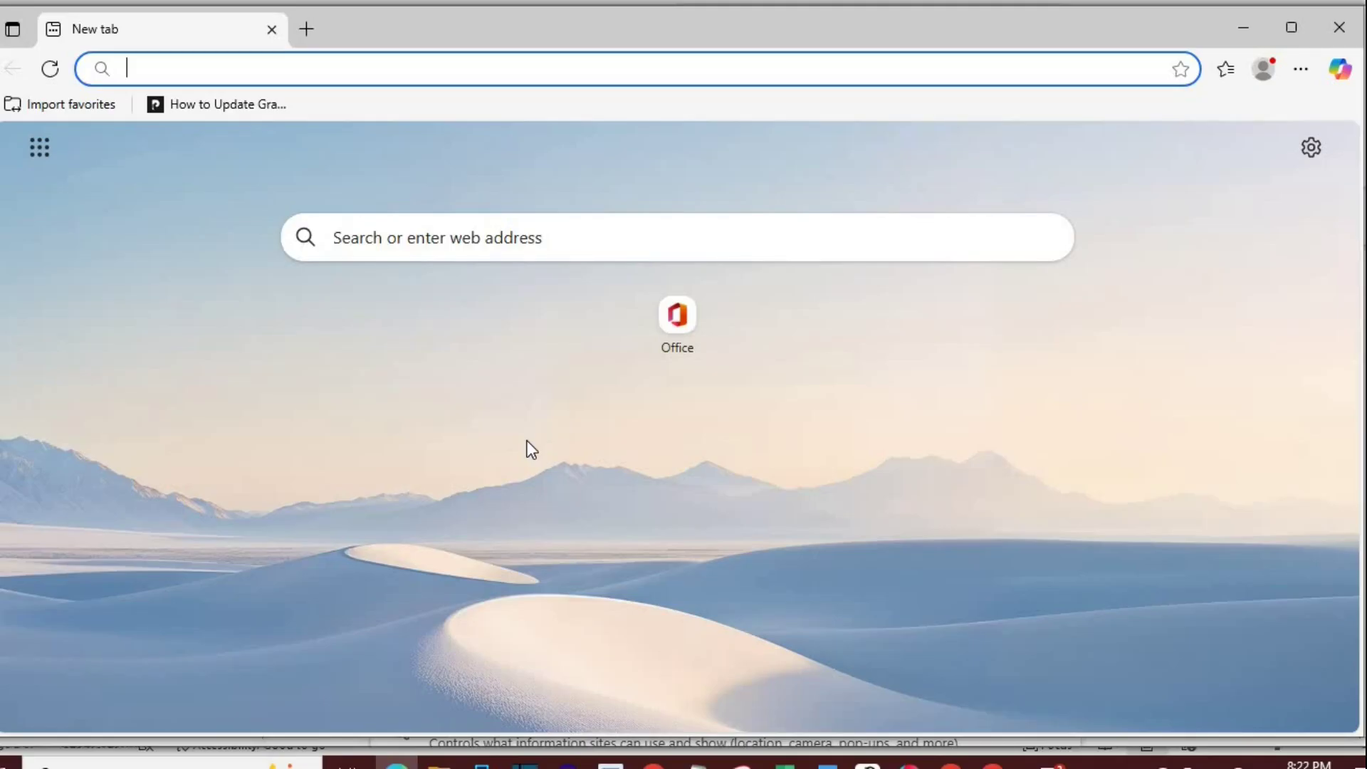
# Open Edge's full browsing history page from the History panel
pyautogui.click(1300, 69)
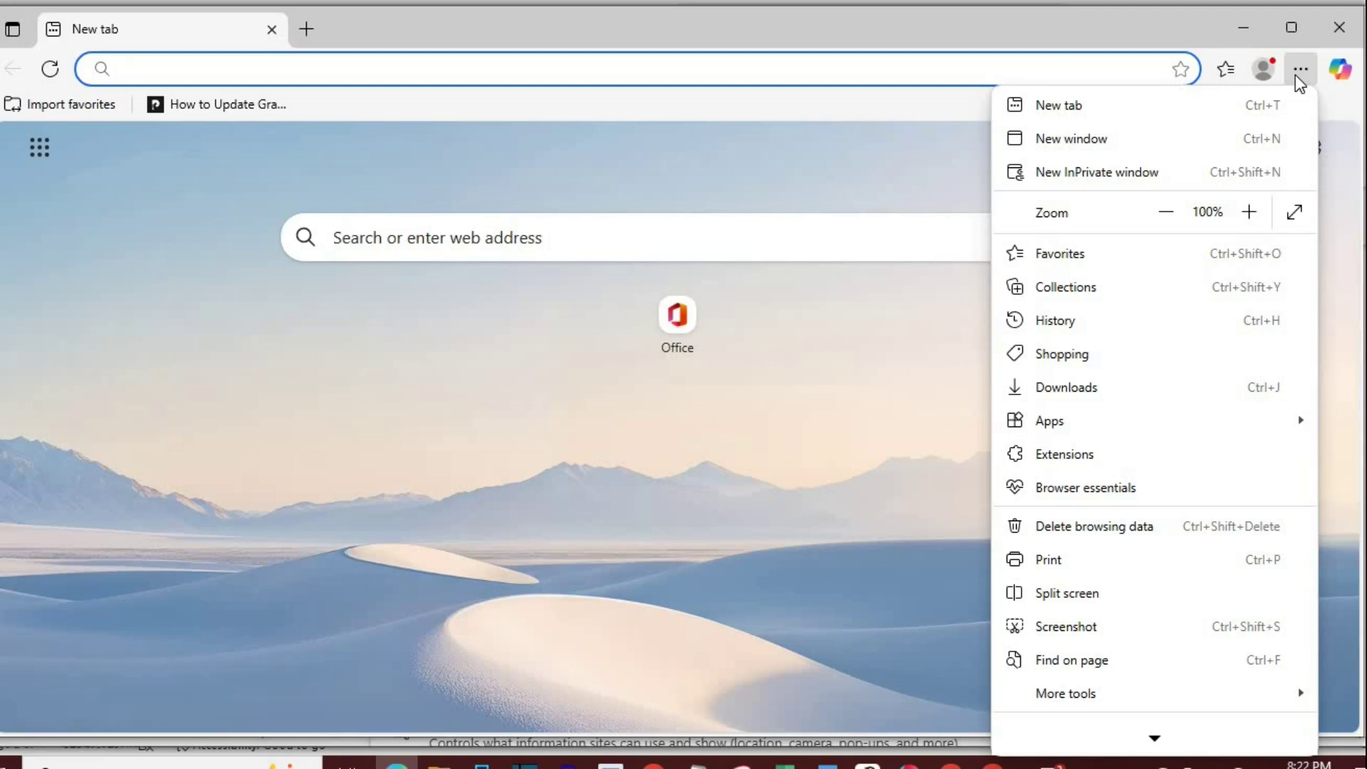
pyautogui.click(1104, 326)
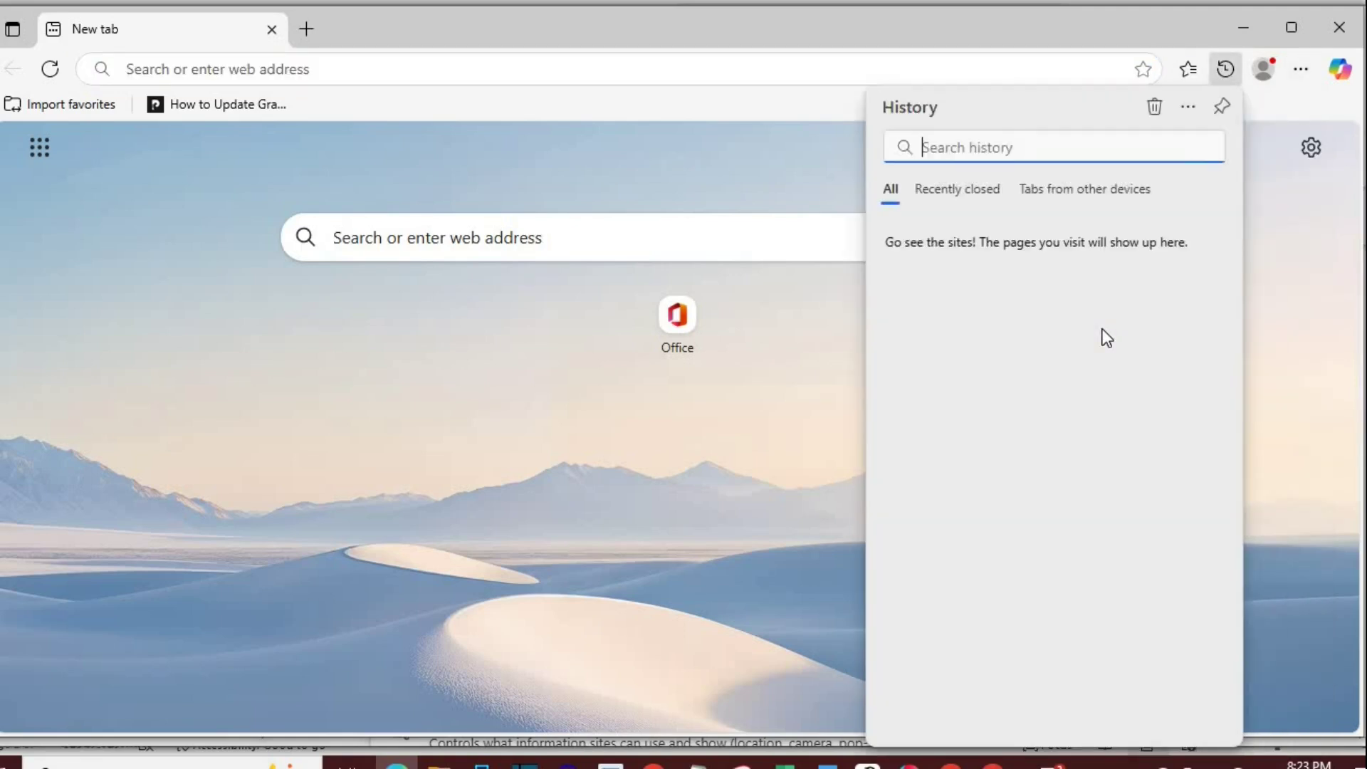
pyautogui.click(1059, 193)
pyautogui.click(893, 193)
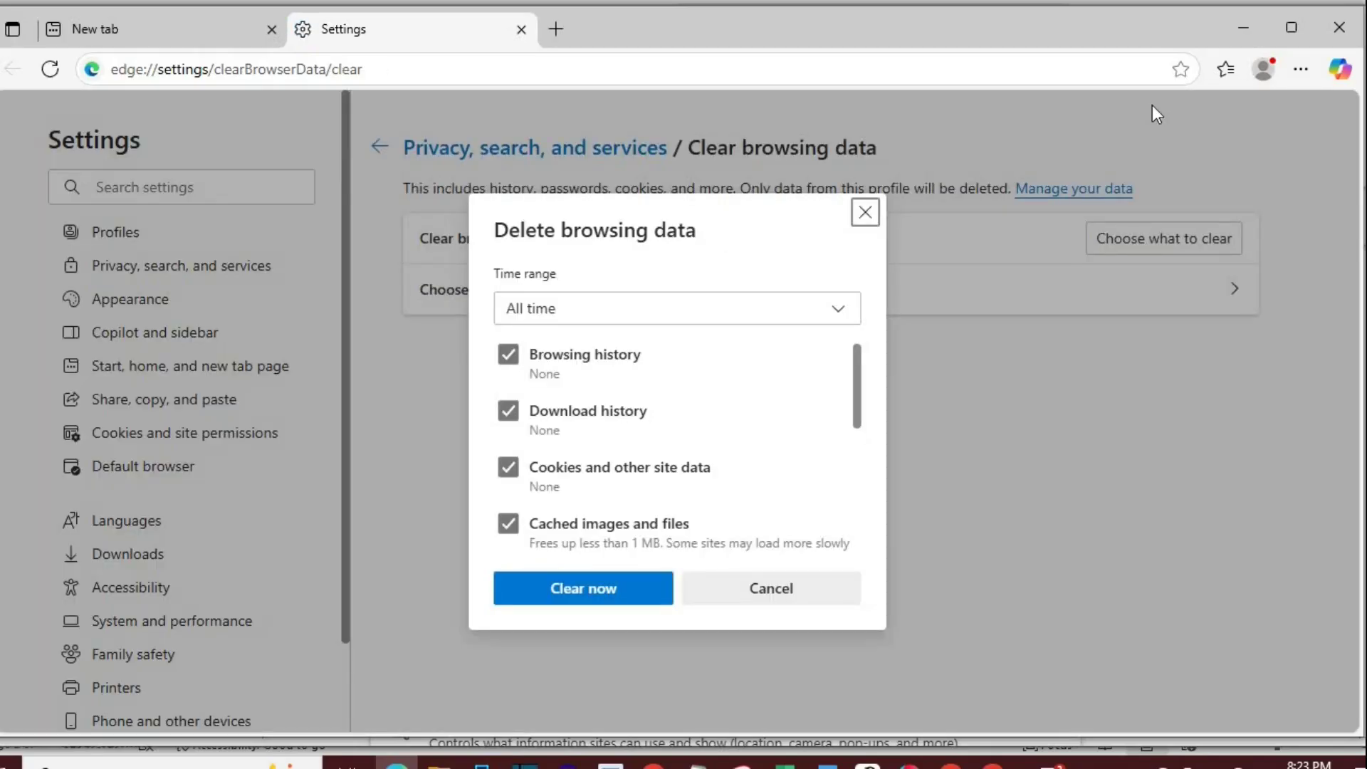
# Clear All time history, downloads, cookies and cached images and files
pyautogui.click(837, 310)
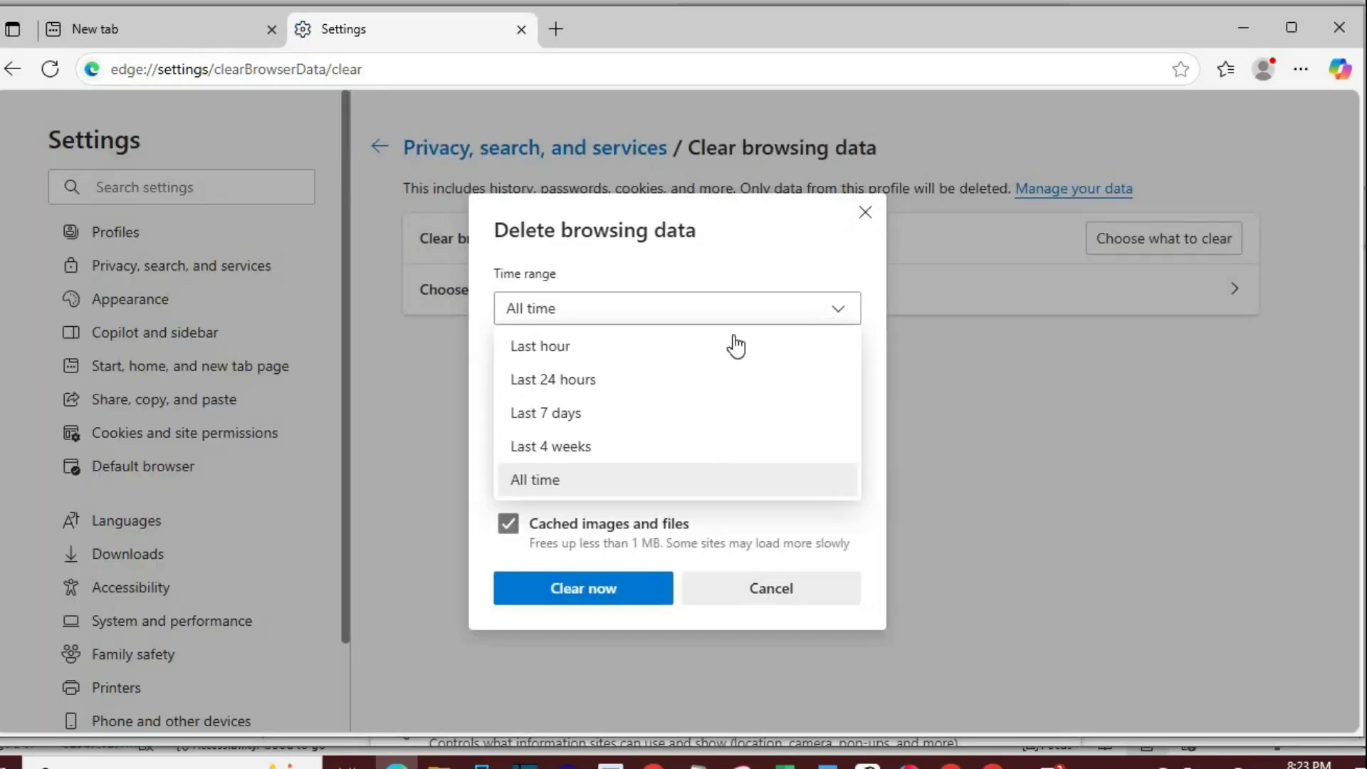
pyautogui.click(557, 482)
pyautogui.click(511, 524)
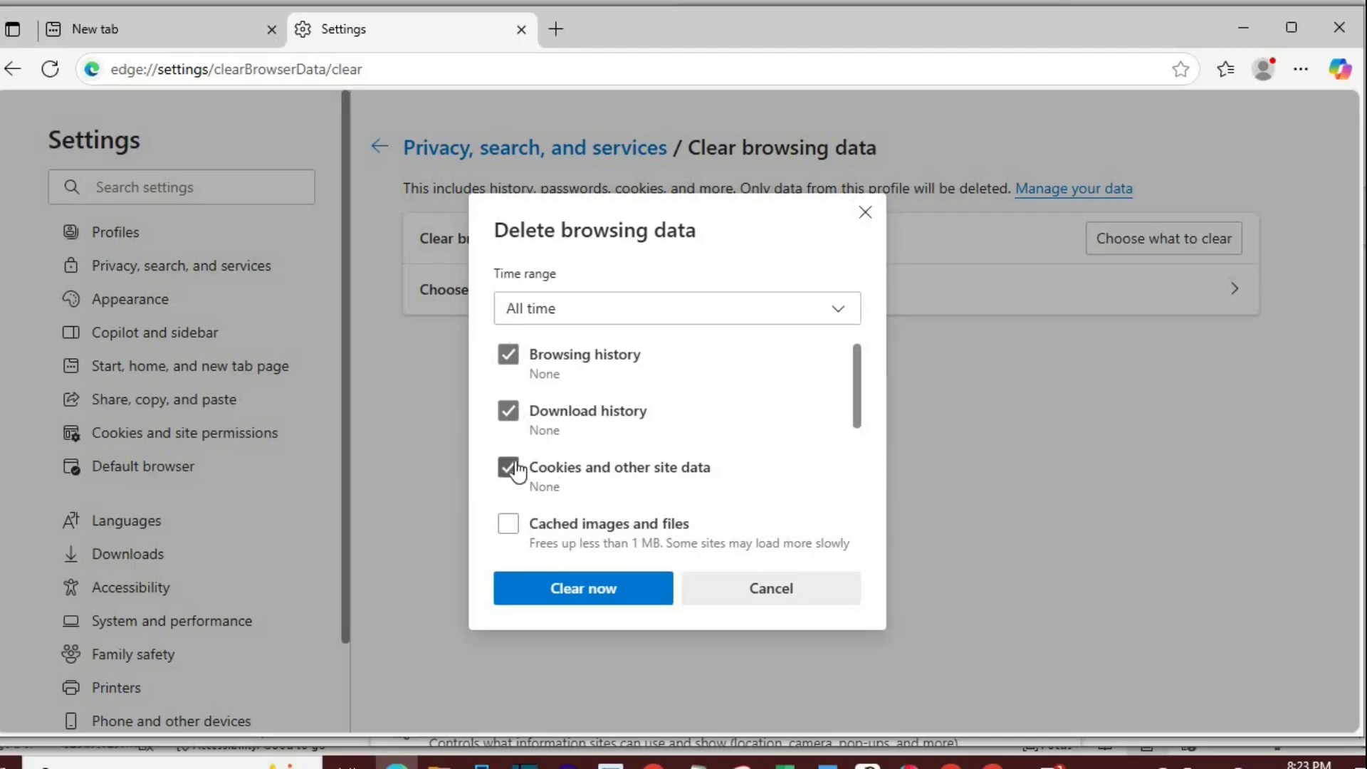
pyautogui.click(511, 467)
pyautogui.click(511, 468)
pyautogui.click(508, 525)
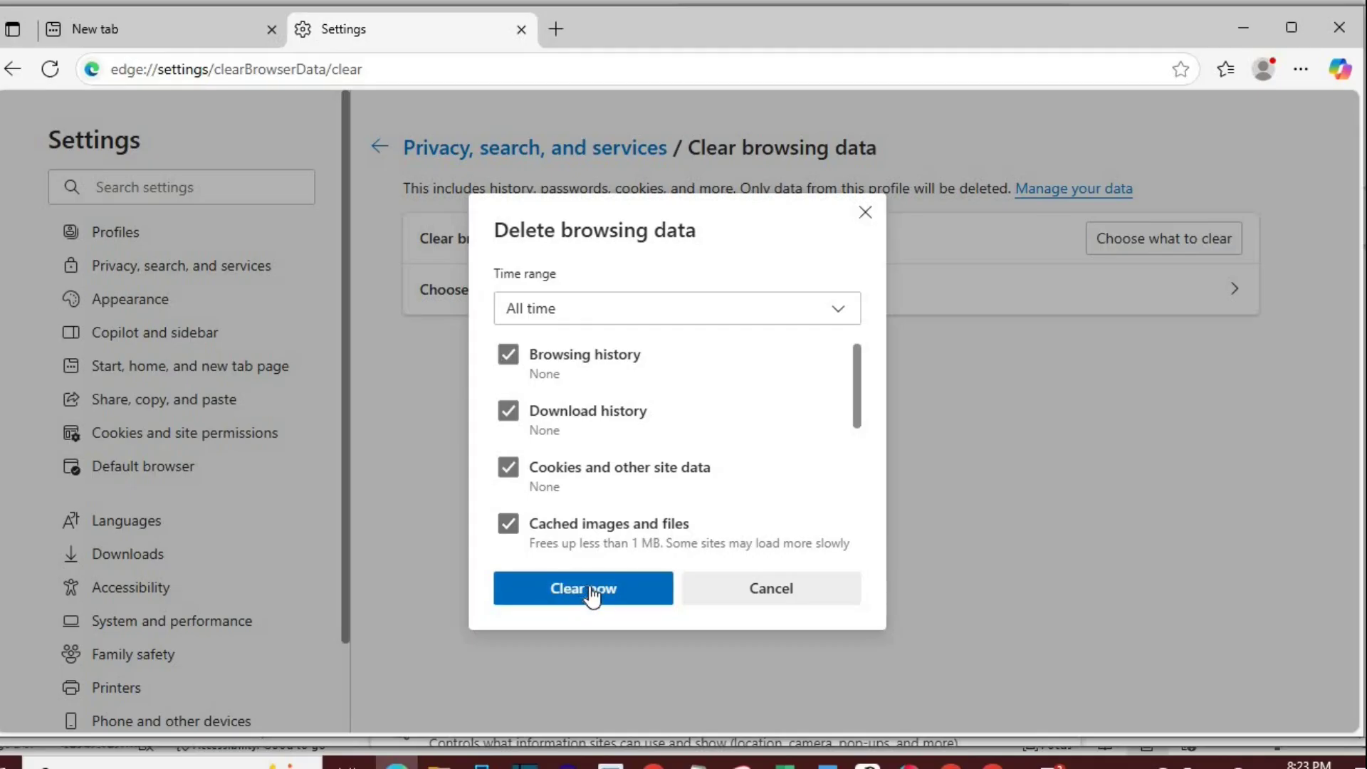
pyautogui.click(591, 594)
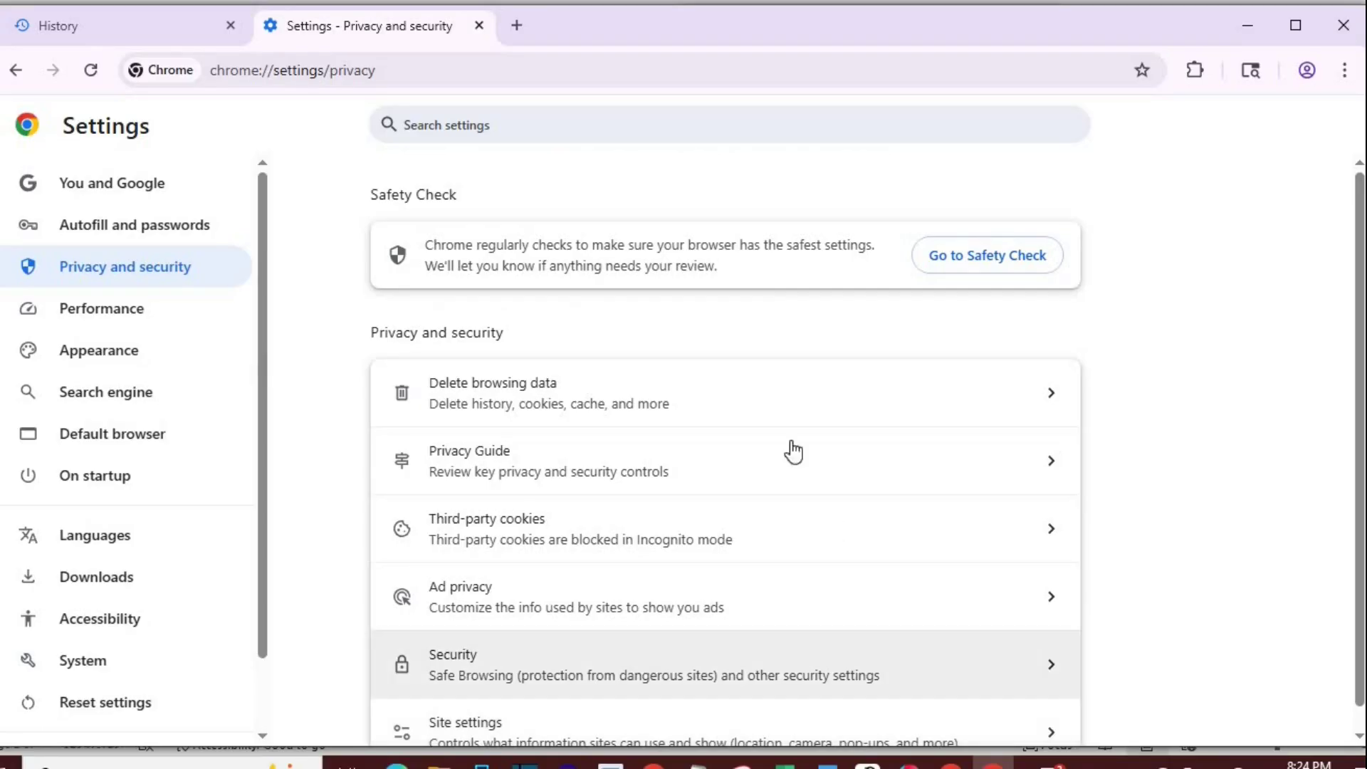
# Check Chrome's empty history page and its Delete browsing data settings
pyautogui.click(1345, 71)
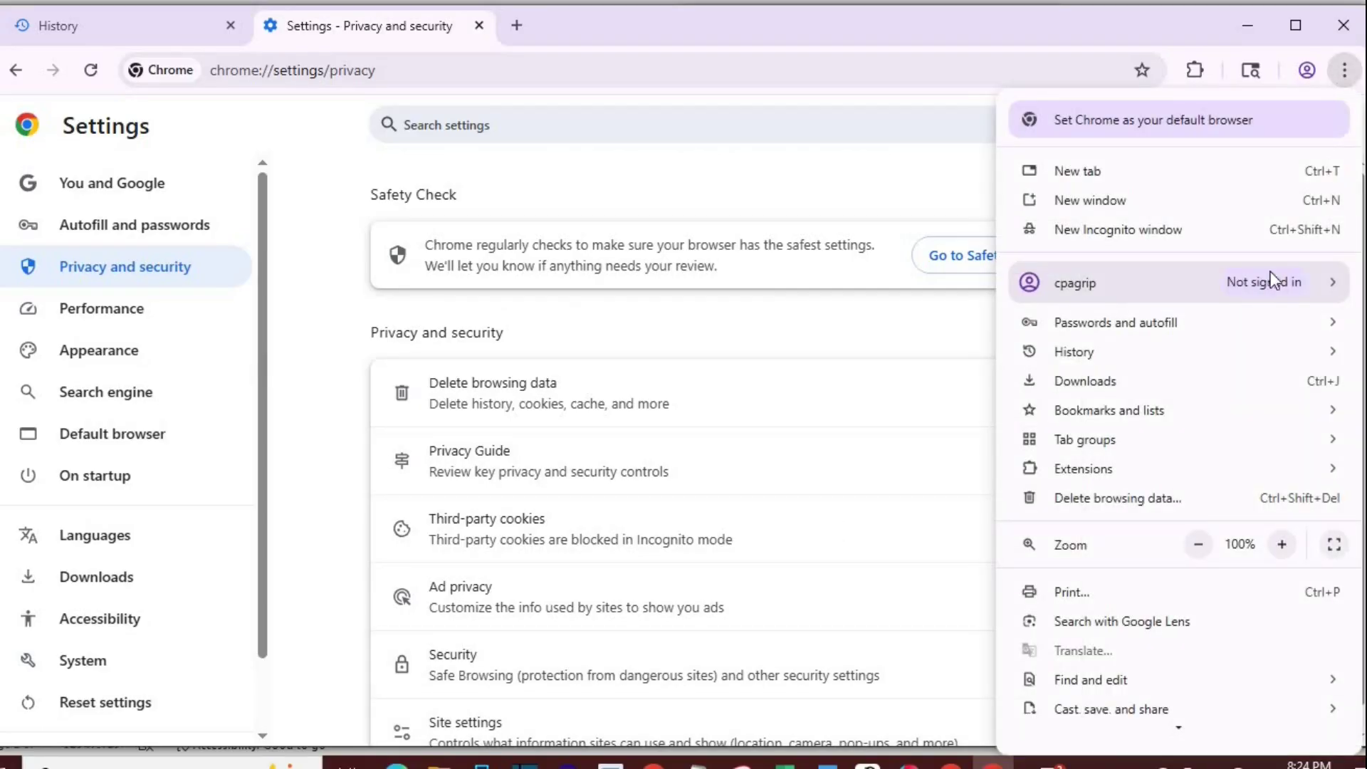
pyautogui.moveTo(1075, 351)
pyautogui.click(835, 352)
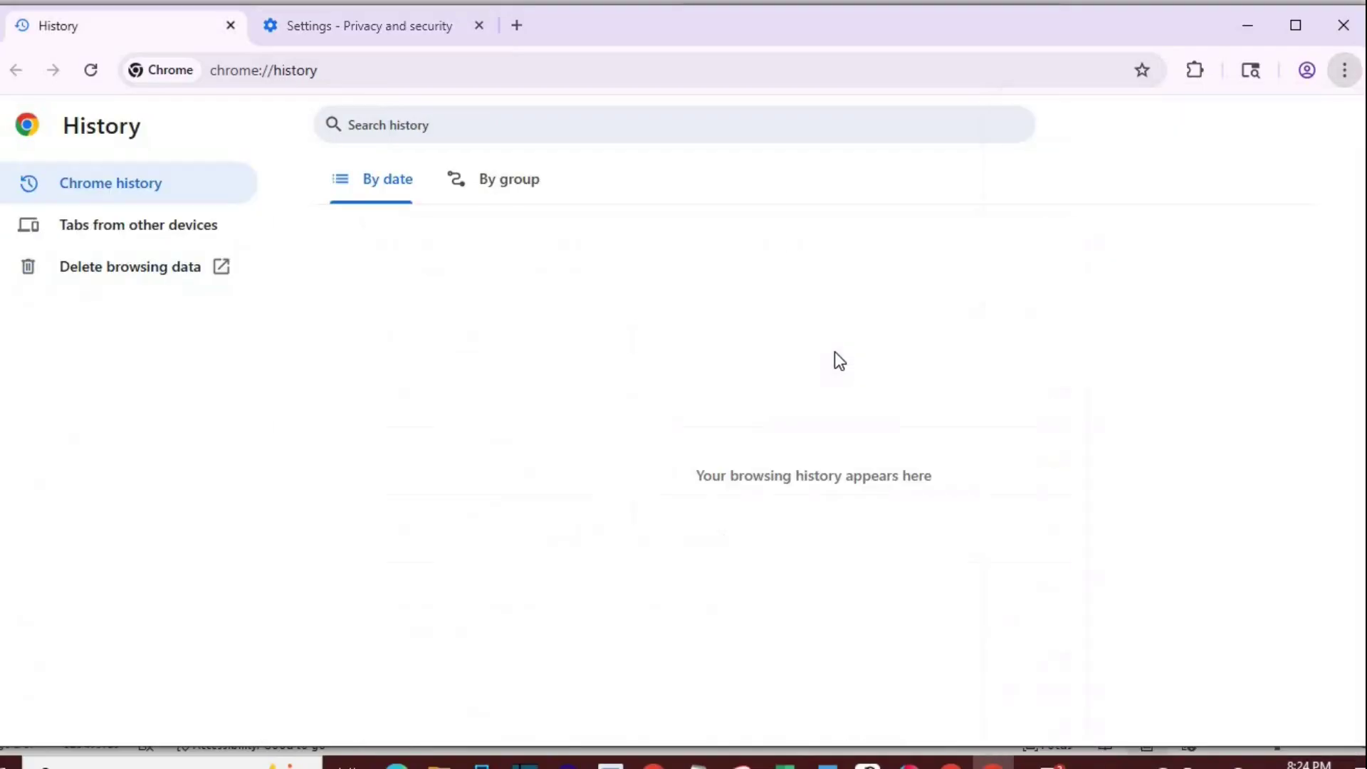
pyautogui.click(123, 275)
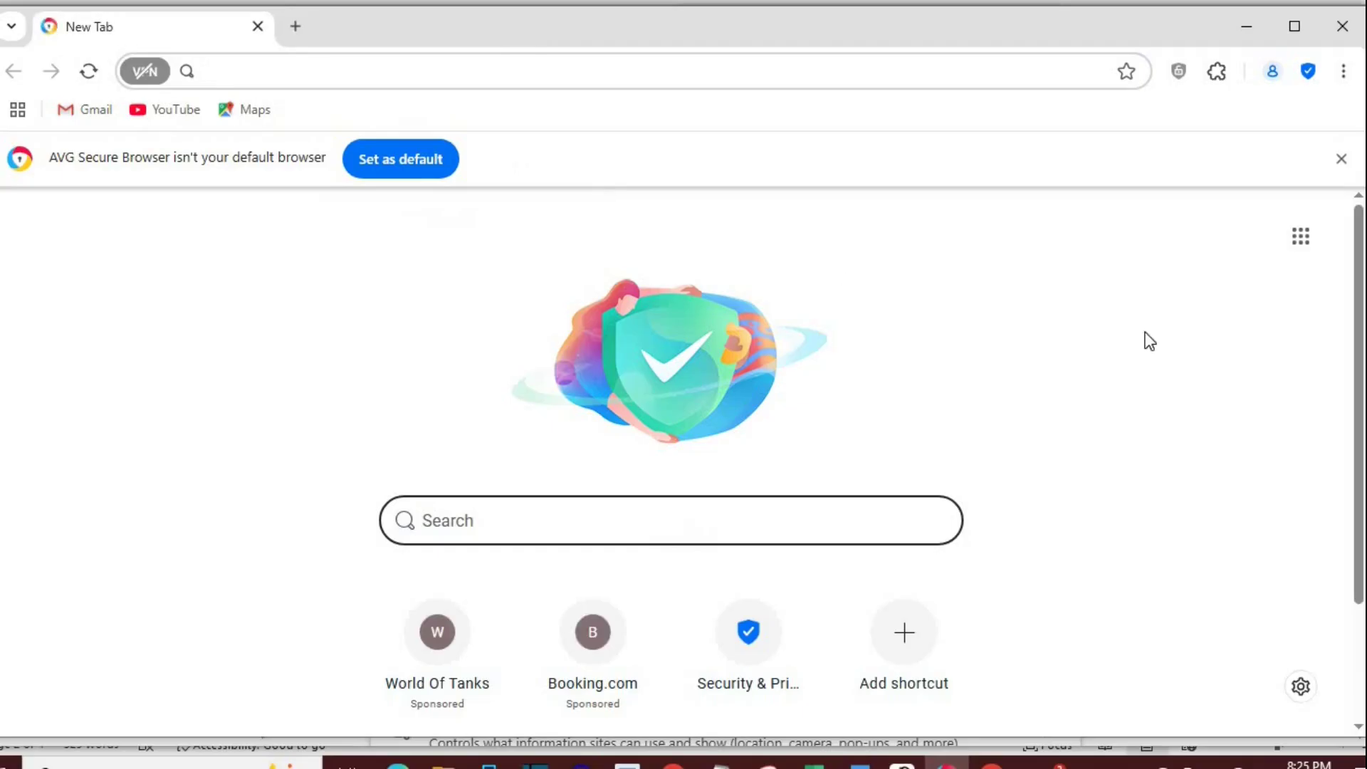
# Check the history pages in AVG Secure Browser and Edge
pyautogui.click(1343, 71)
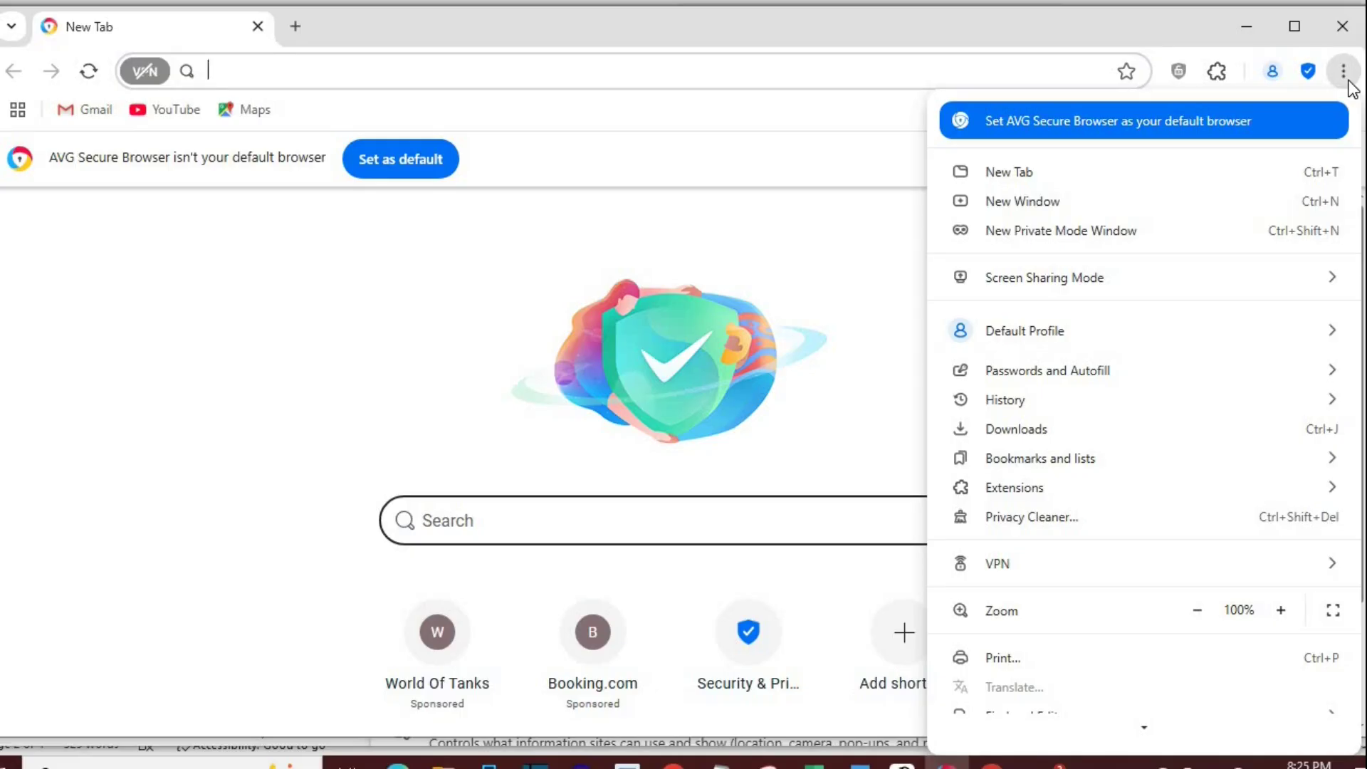
pyautogui.moveTo(1006, 400)
pyautogui.click(734, 400)
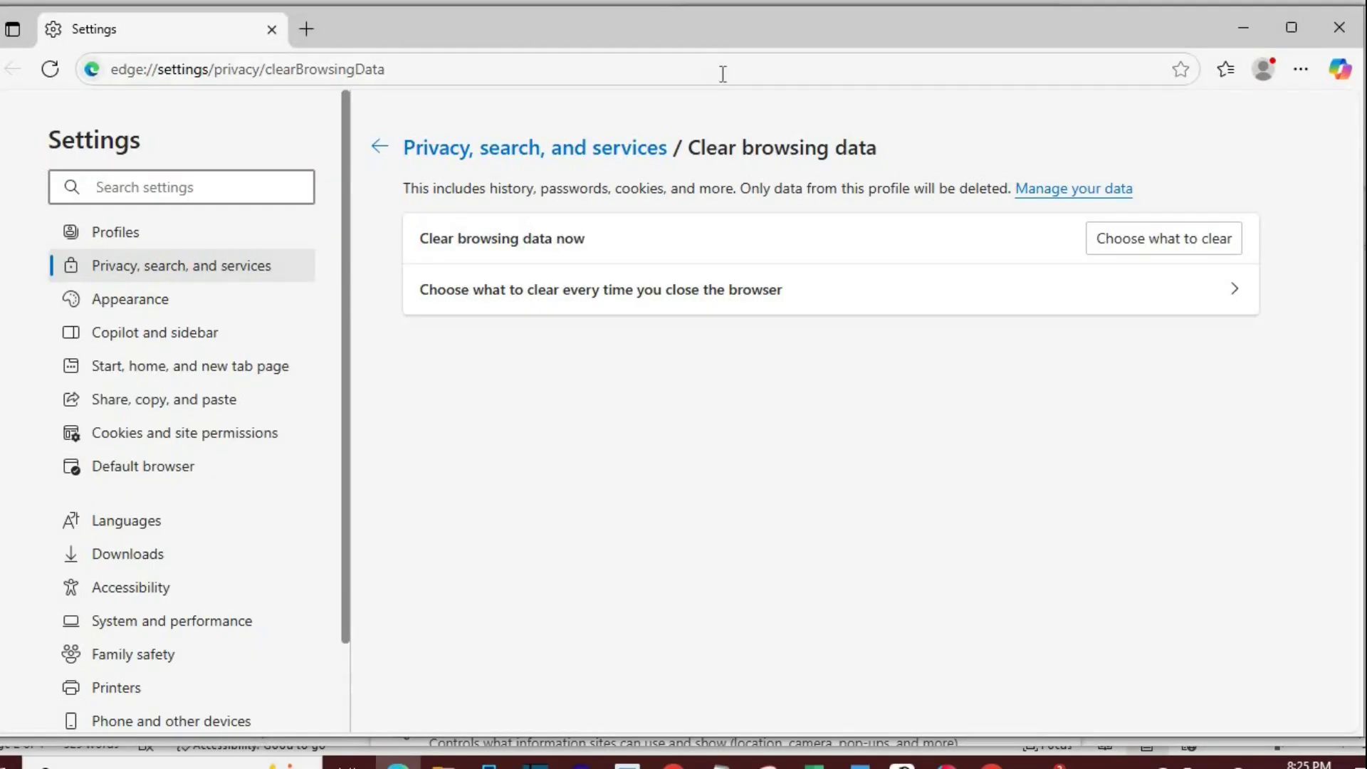
pyautogui.click(1304, 71)
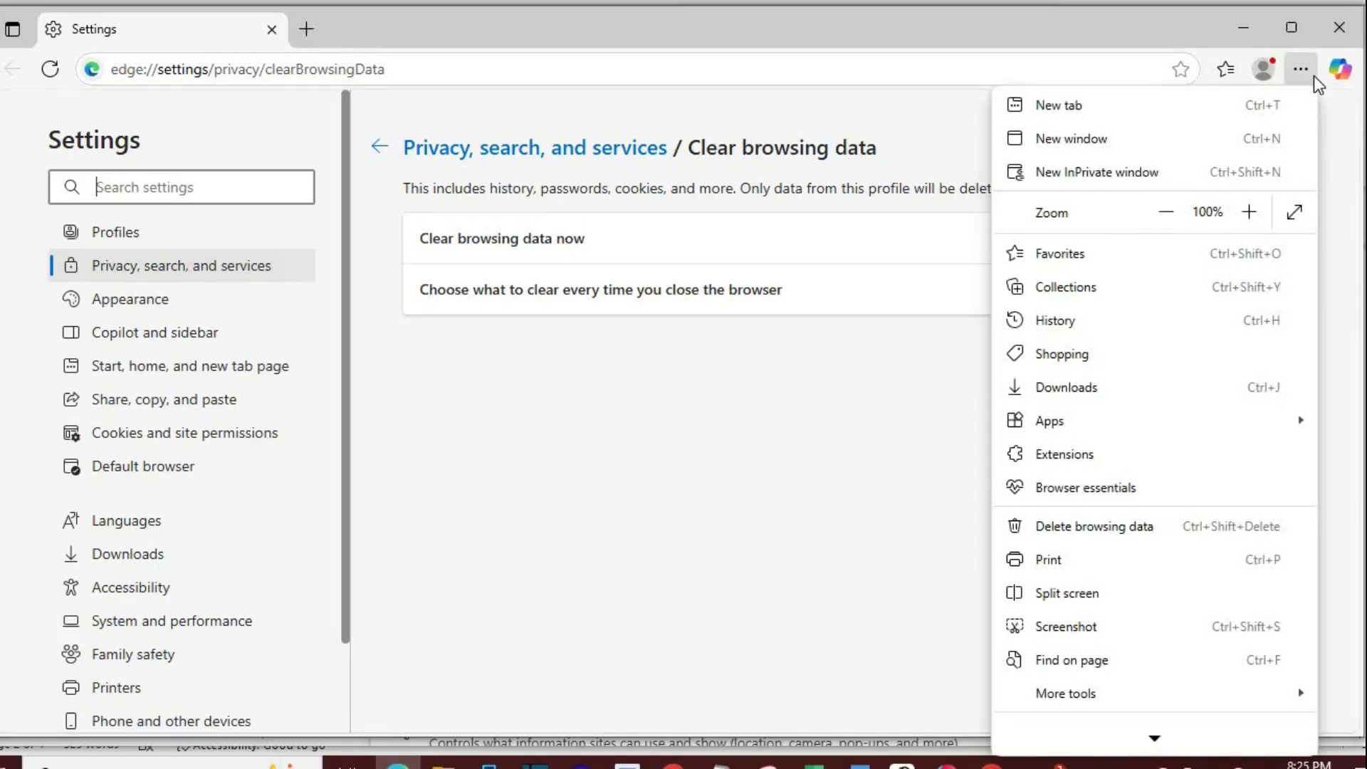
pyautogui.click(1111, 316)
# Open Edge's clear browsing data settings and stretch the AVG window down to the taskbar
pyautogui.click(1162, 116)
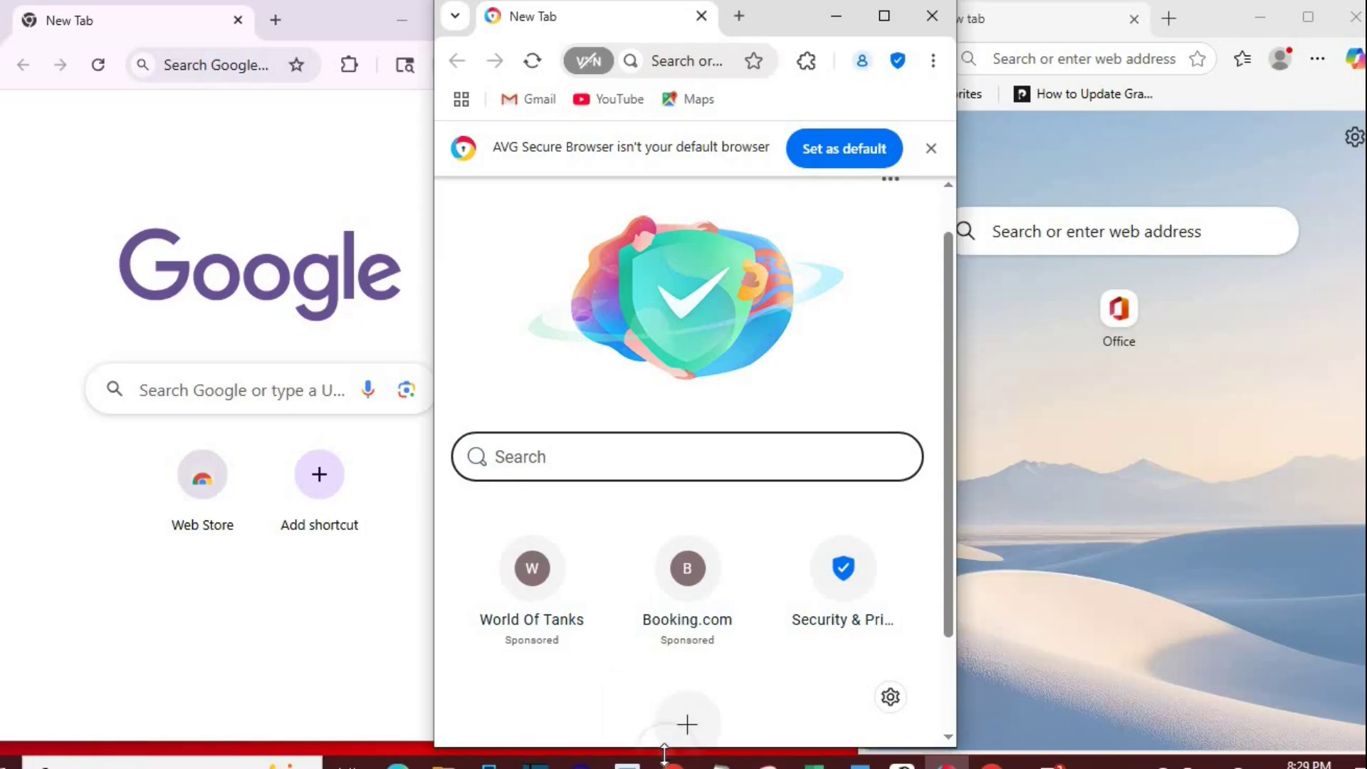
pyautogui.doubleClick(665, 748)
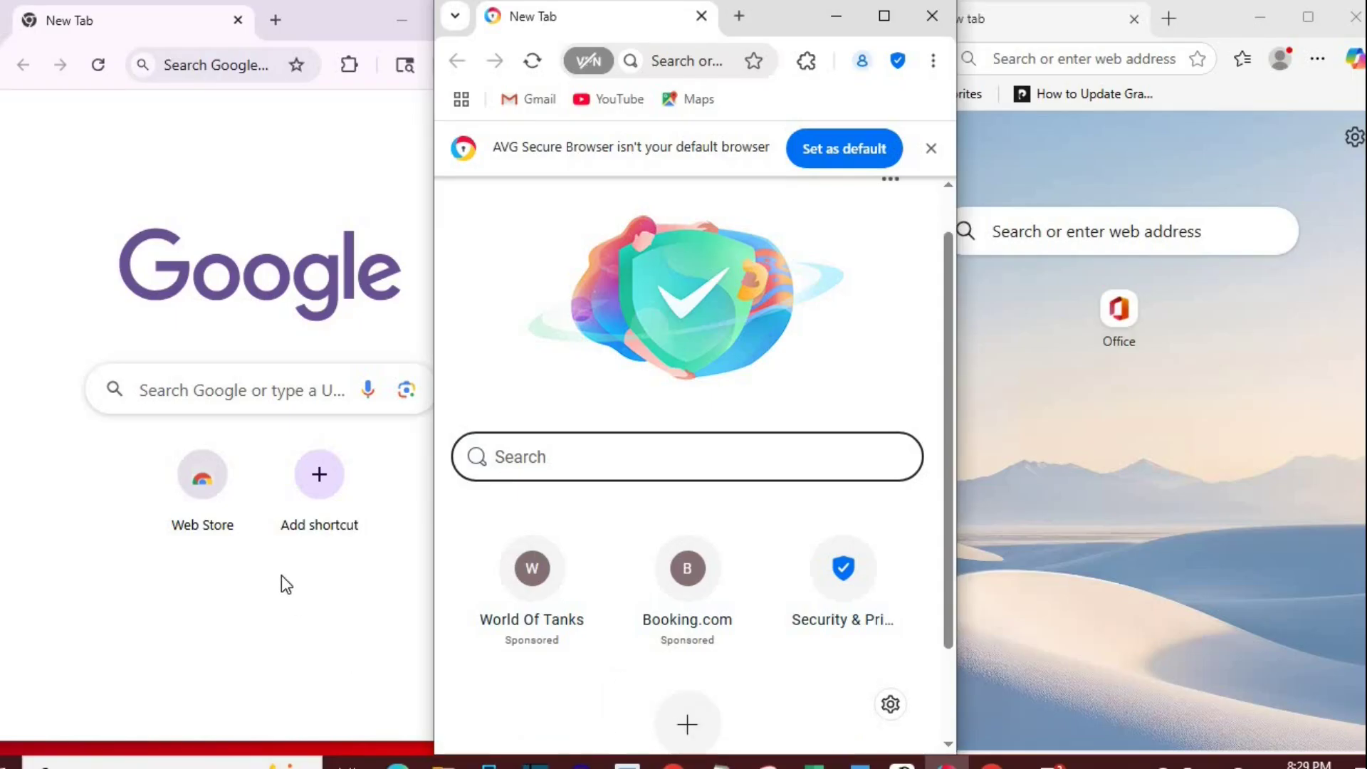